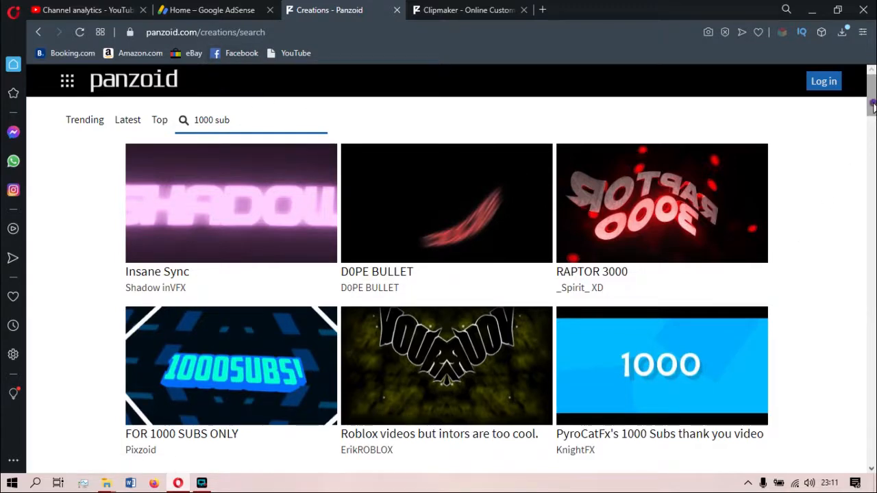
Step: Browse the creations found for "1000 sub" and play a short preview of the intro template open in Clipmaker
scroll(876, 122, "down", 3)
left_click_drag(872, 123, 873, 180)
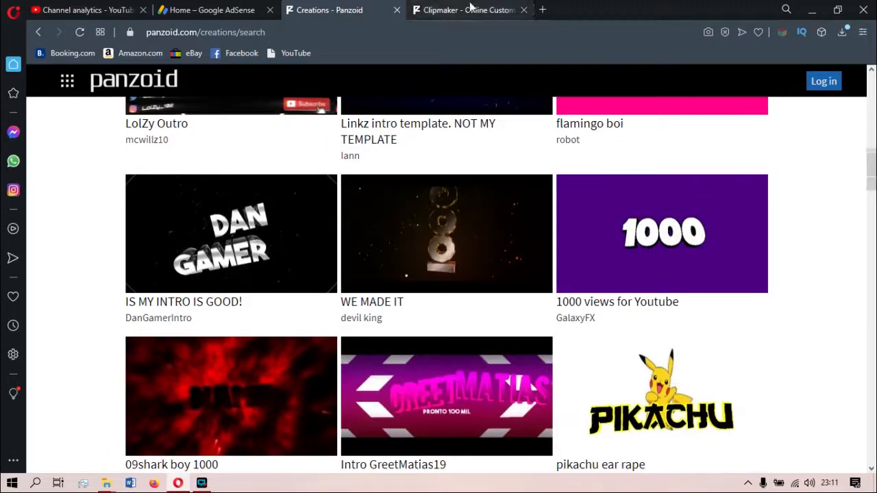
left_click(449, 8)
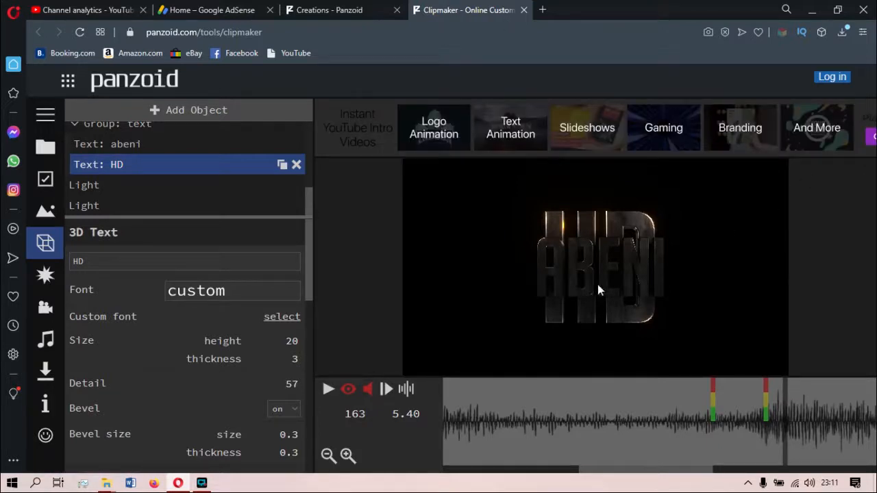
left_click(328, 390)
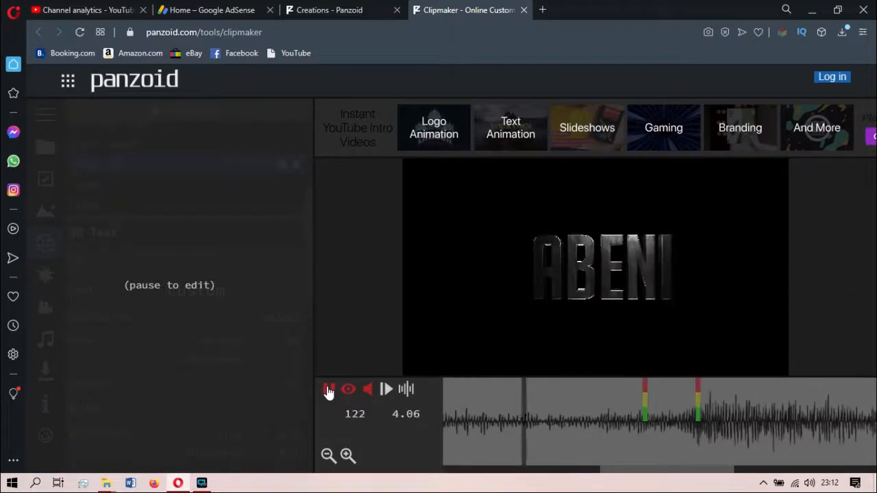
left_click(328, 391)
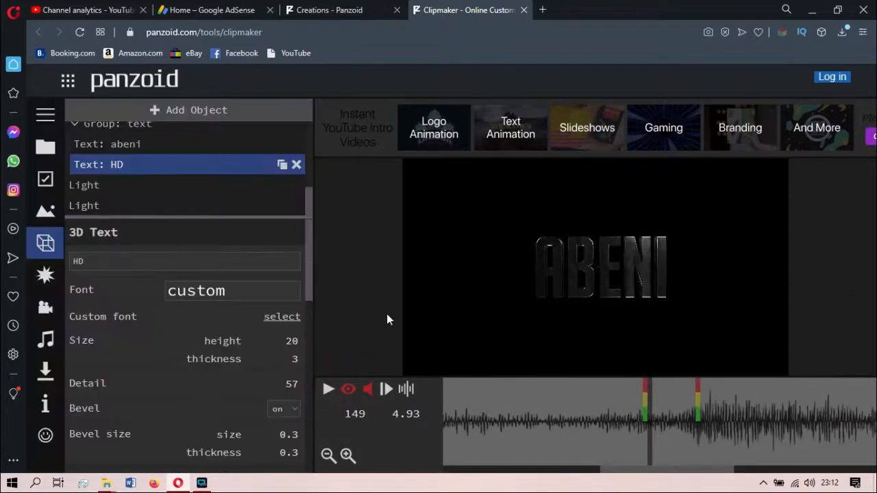
Step: Replace the wording of the first 3D text object in the text group with "subscribe"
left_click(310, 233)
mouse_move(309, 197)
left_mouse_down()
mouse_move(308, 169)
mouse_move(312, 198)
mouse_move(309, 190)
left_mouse_up()
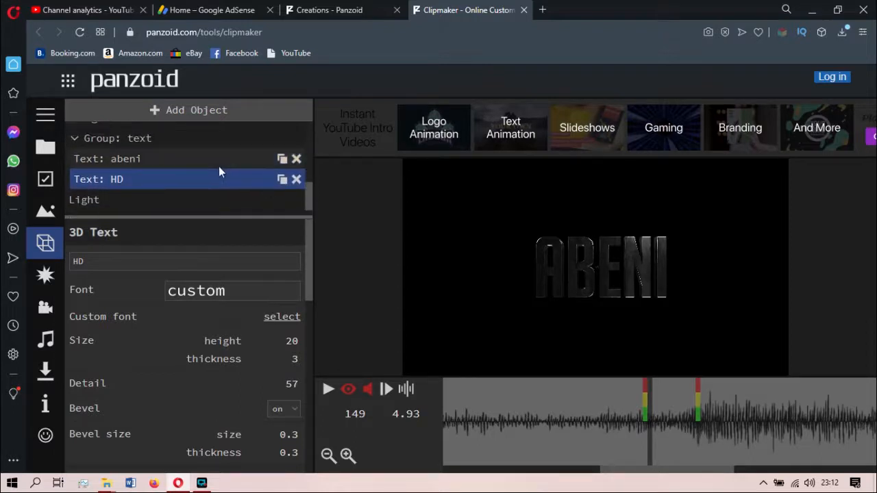
left_click(120, 159)
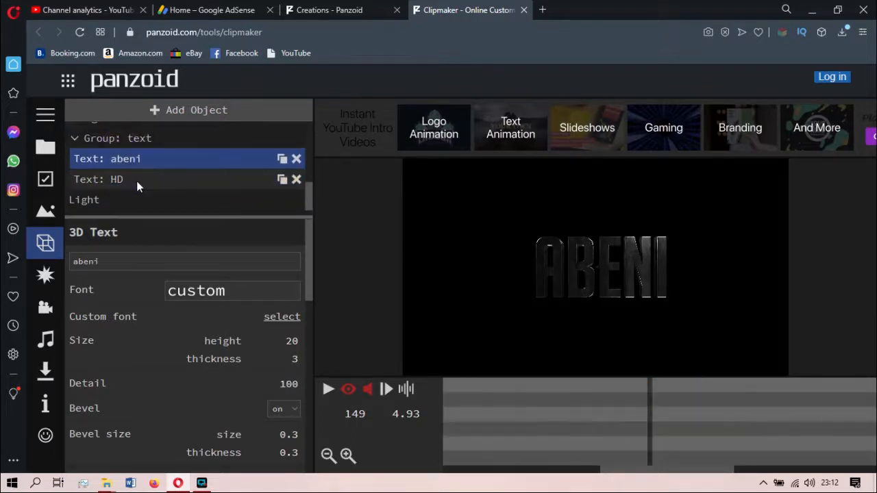
left_click(103, 260)
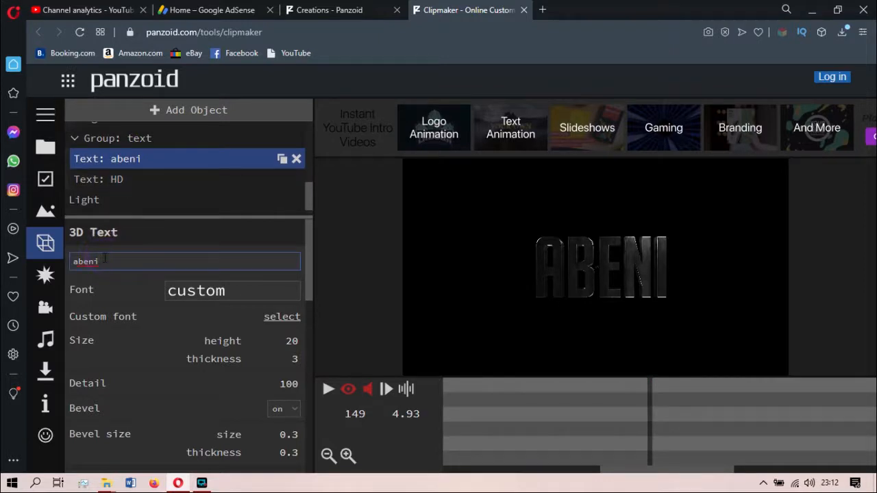
key("BackSpace")
key("BackSpace")
type("subsc")
left_click(133, 262)
key("Return")
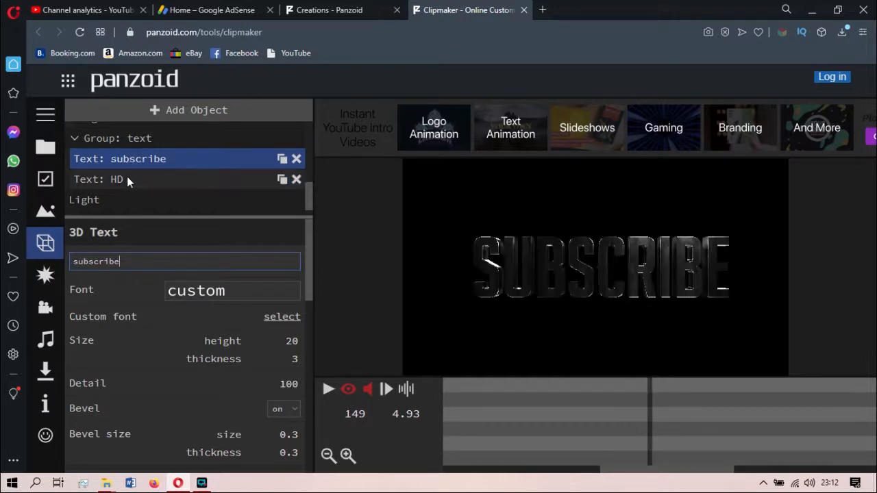
Step: Change the HD text object to "v" and play the animation briefly to check the edited texts
left_click(127, 178)
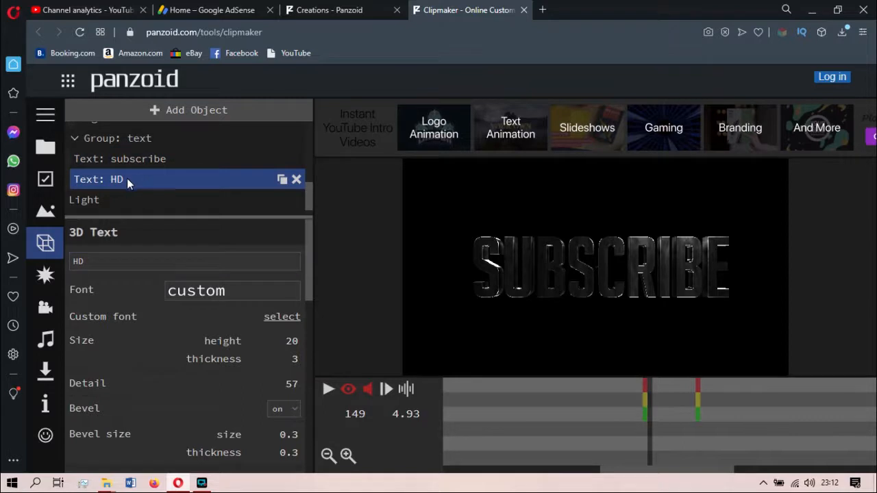
left_click(105, 261)
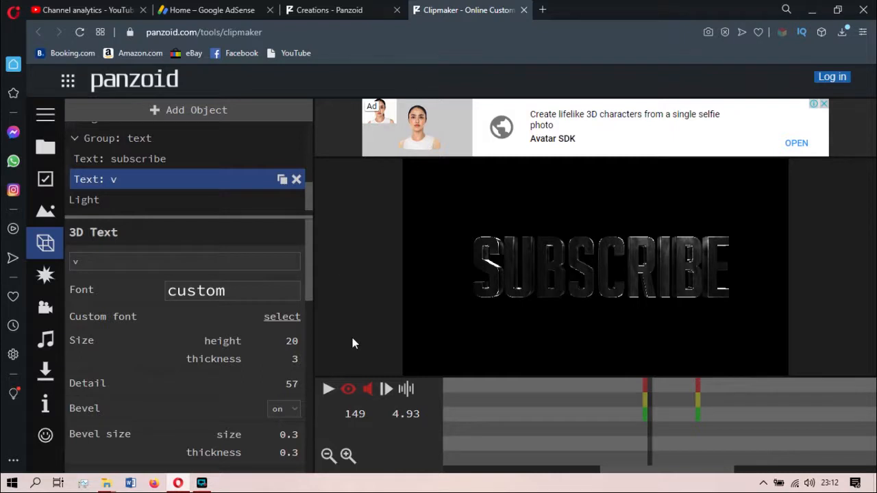
left_click(329, 391)
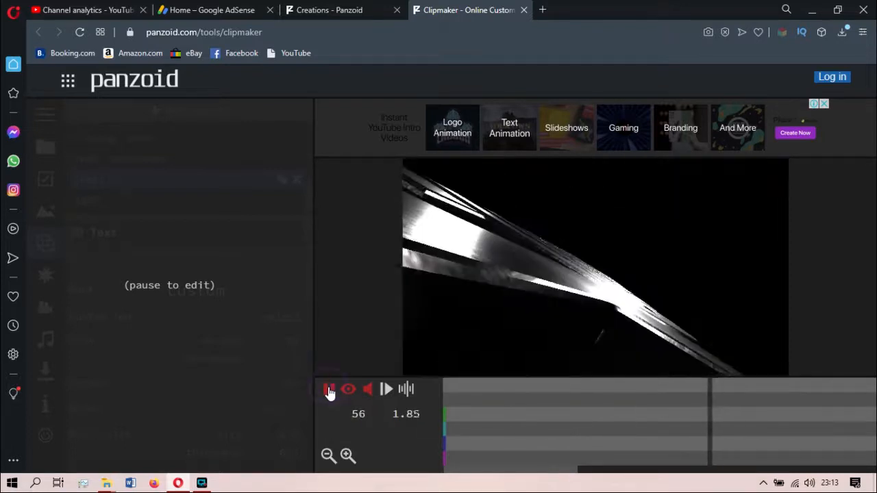
left_click(329, 390)
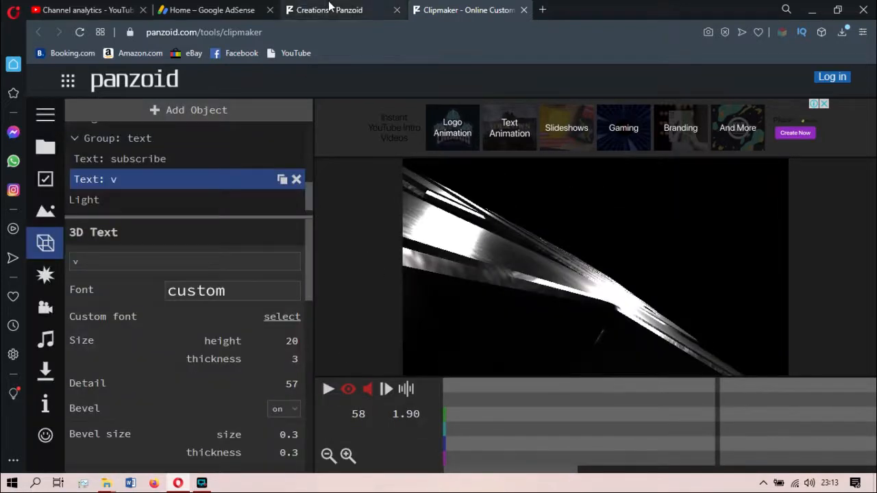
Step: Return to the Creations page and revisit the "1000 sub" search at the start of the results
left_click(302, 7)
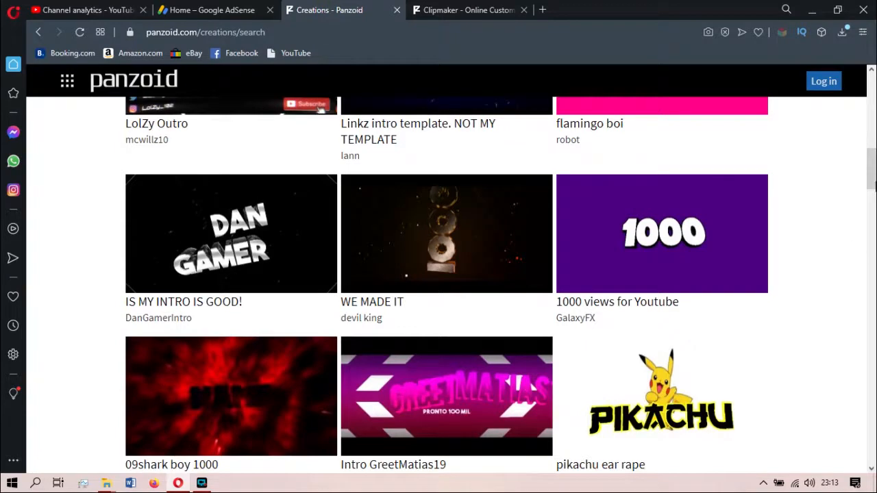
left_click_drag(873, 166, 874, 87)
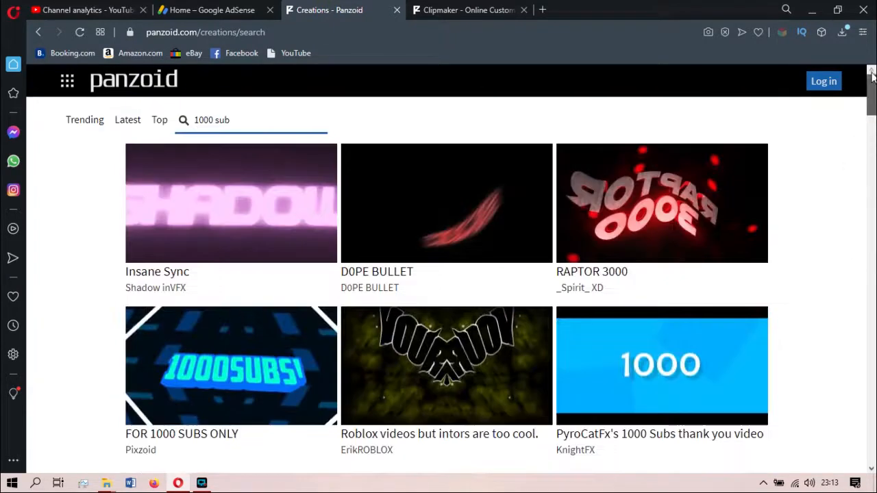
left_click(248, 121)
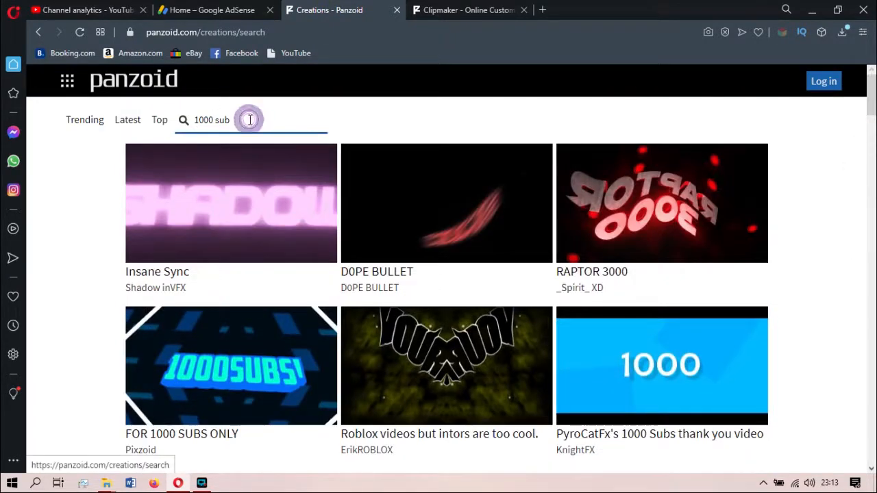
type("s")
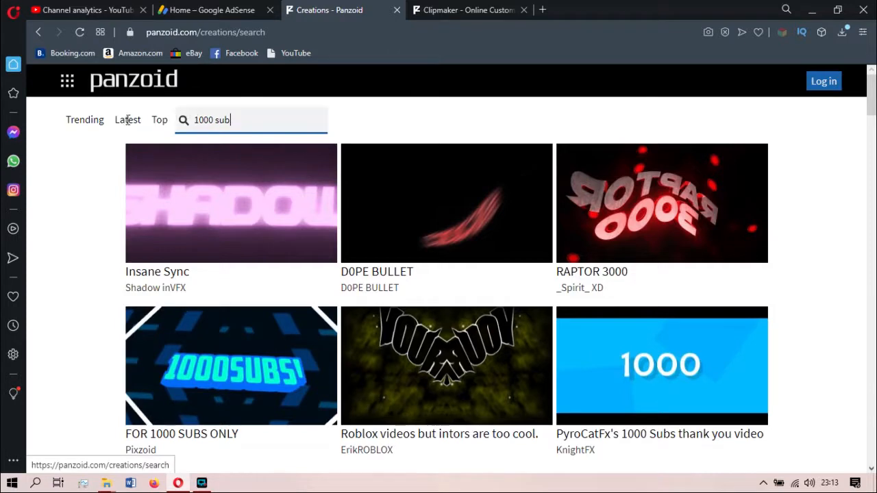
Step: Go back to Clipmaker and look through the template's object list, from the lights group to the text group
left_click(483, 6)
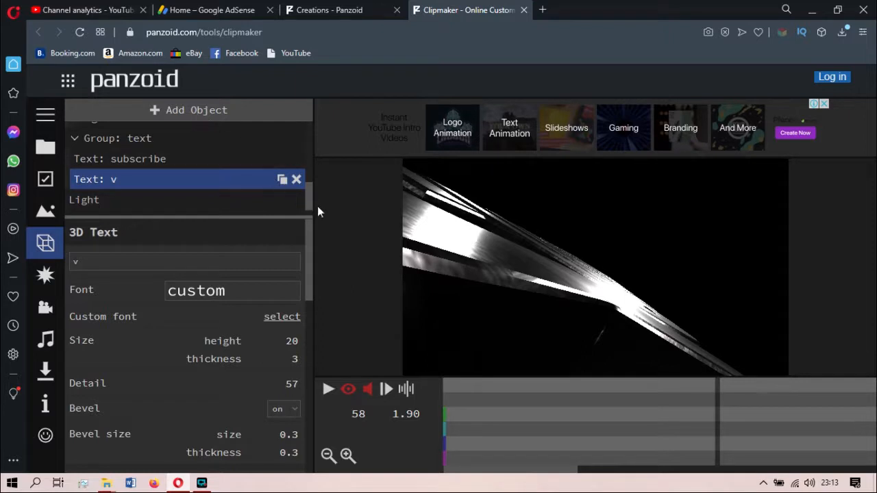
scroll(307, 191, "up", 1)
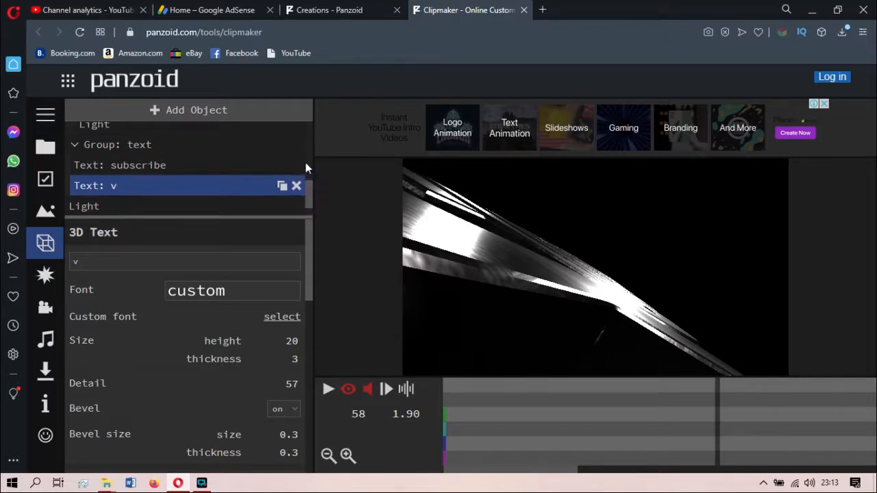
scroll(307, 161, "up", 3)
scroll(307, 135, "down", 2)
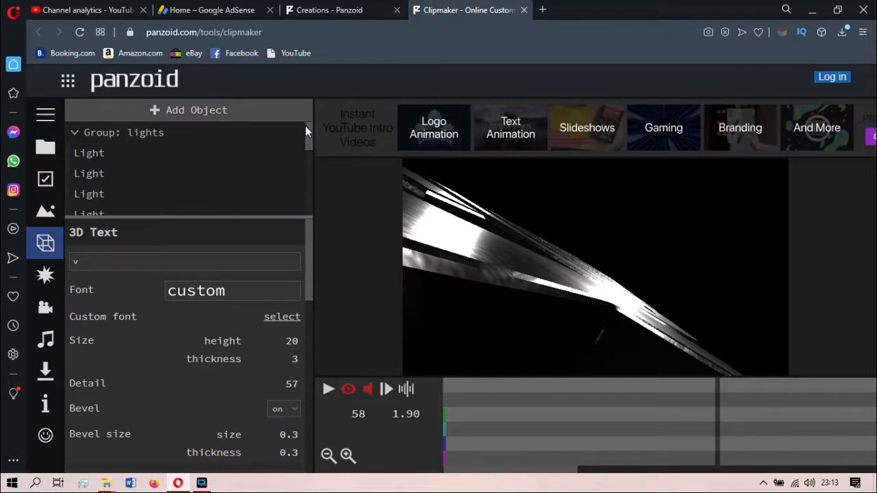
left_click_drag(307, 140, 313, 200)
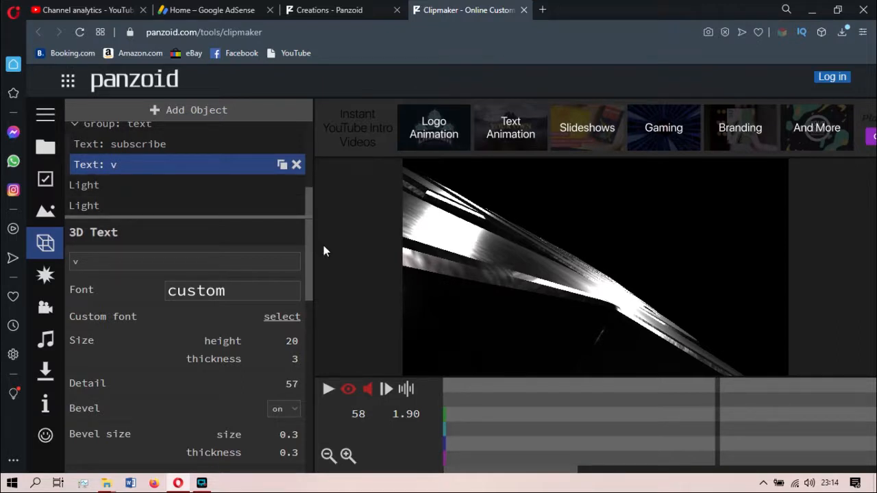
Step: Render the intro in balanced mode as .mkv (vp8/opus) and download the finished video
left_click(46, 374)
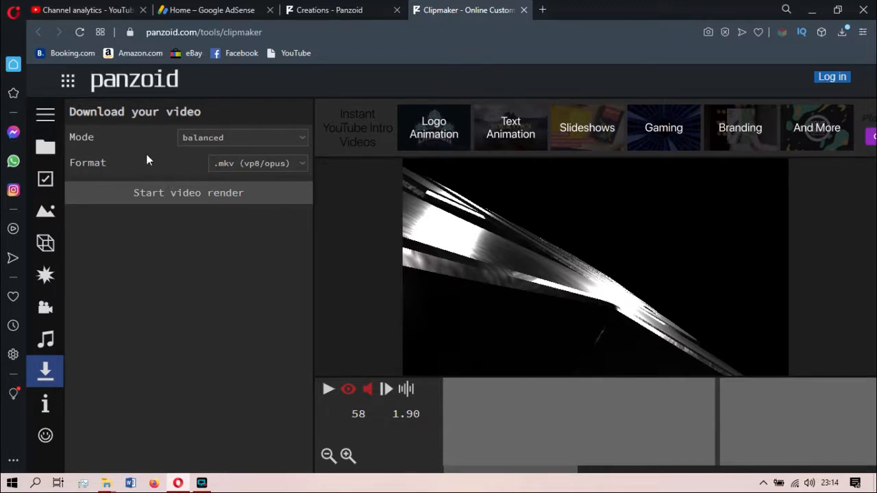
left_click(159, 195)
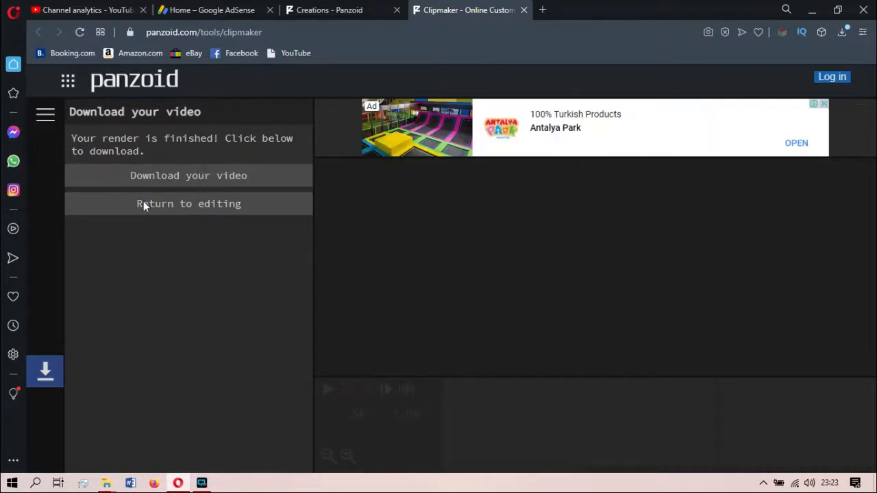
left_click(176, 174)
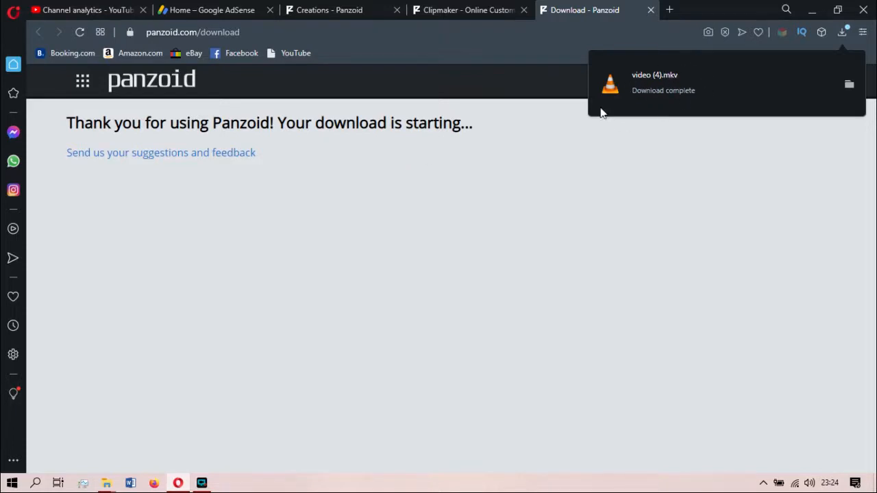
Step: Open the downloaded video (4).mkv to view it, and return to editing the template's objects in Clipmaker
left_click(646, 90)
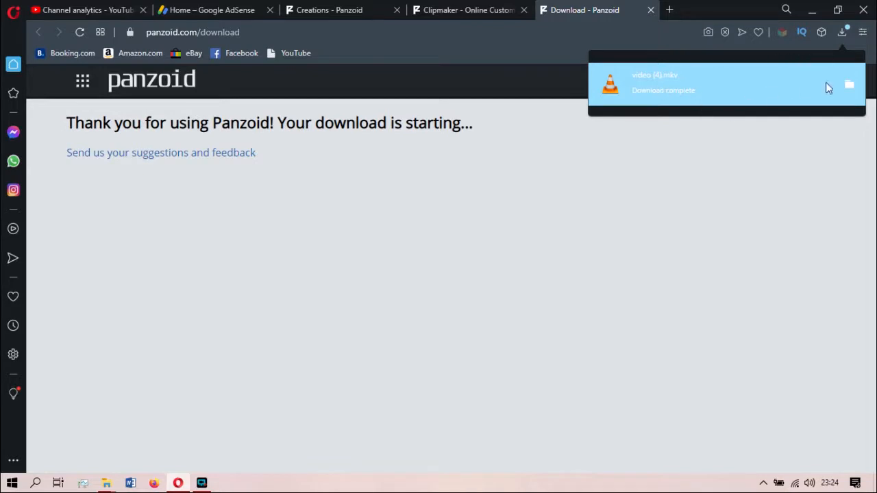
left_click(675, 107)
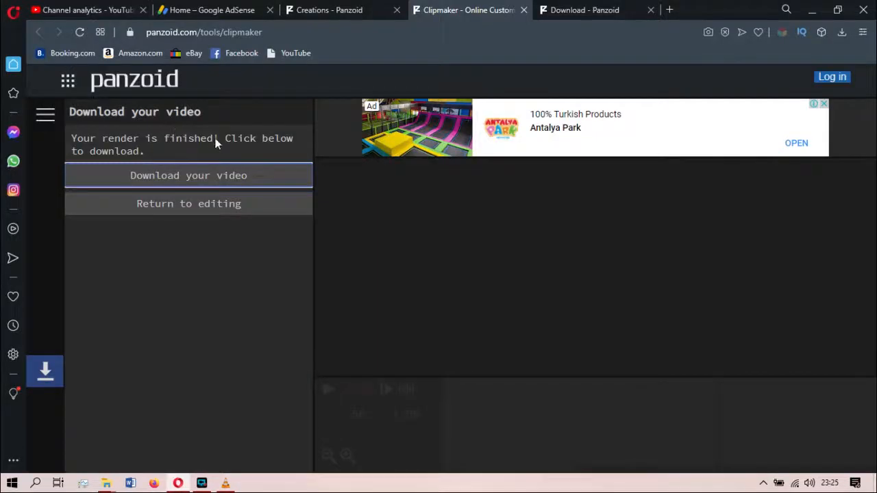
left_click(157, 207)
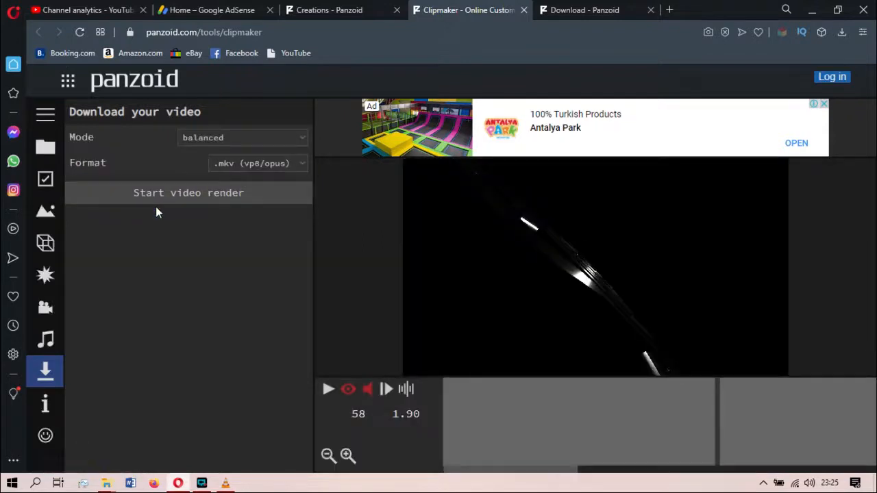
left_click(46, 244)
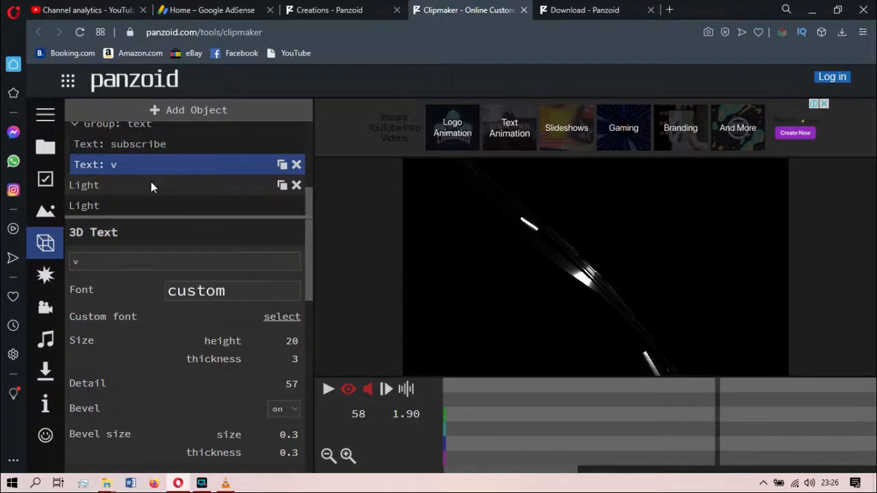